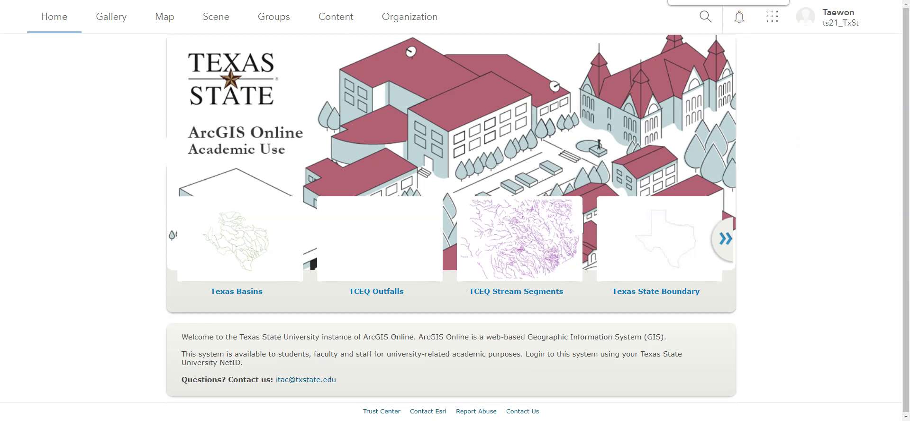
# Open the ArcGIS Online home page from the link in the course instructions and go to its sign-in page
pyautogui.click(720, 0)
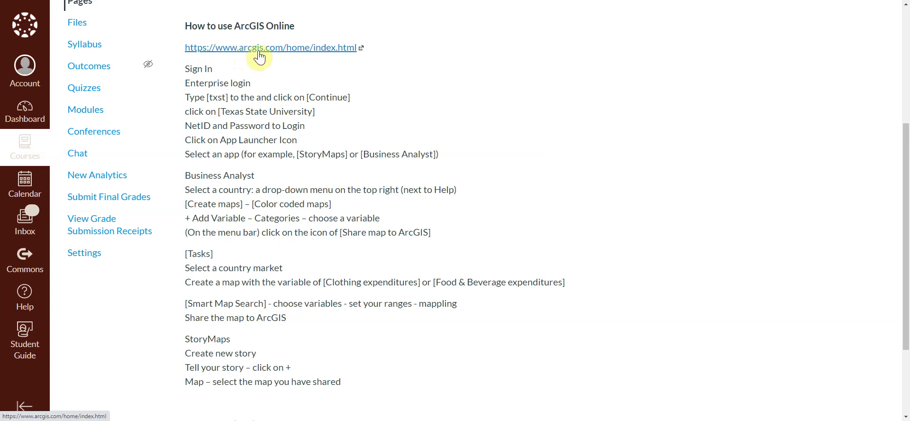
pyautogui.click(274, 50)
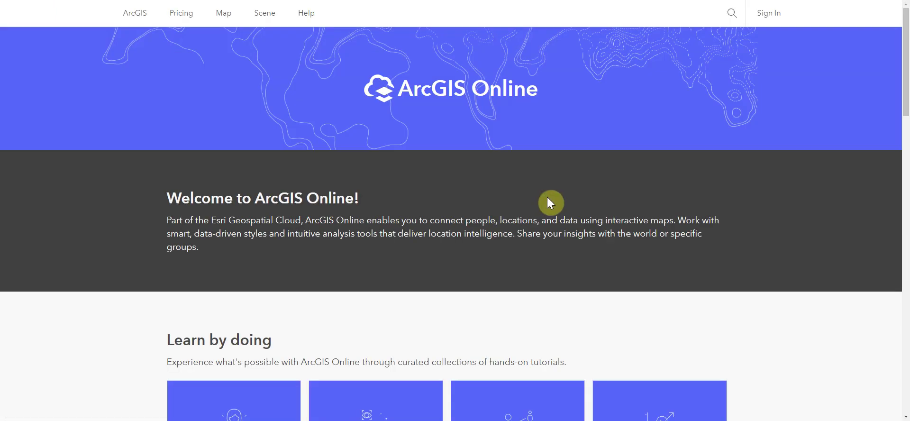
pyautogui.click(769, 18)
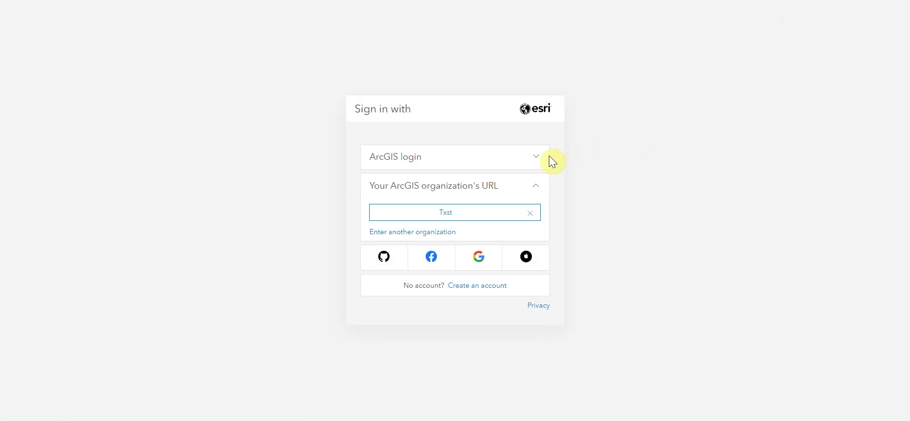
# Sign in to ArcGIS Online through the Txst organization using the Texas State University login
pyautogui.click(534, 161)
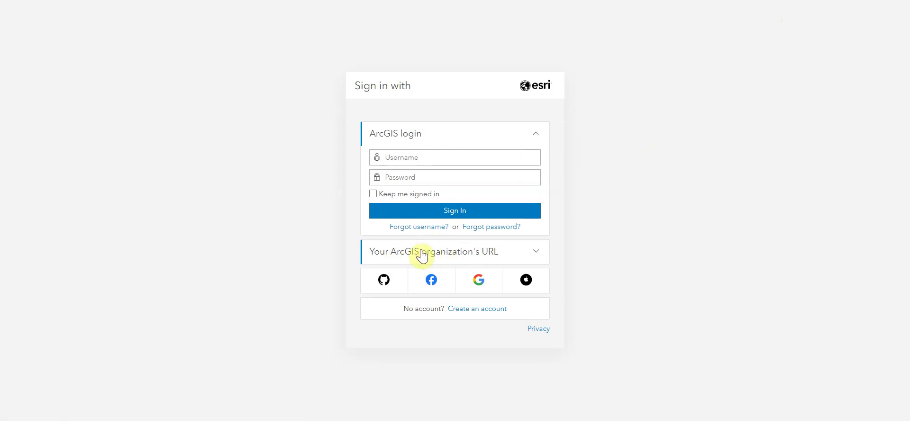
pyautogui.click(443, 257)
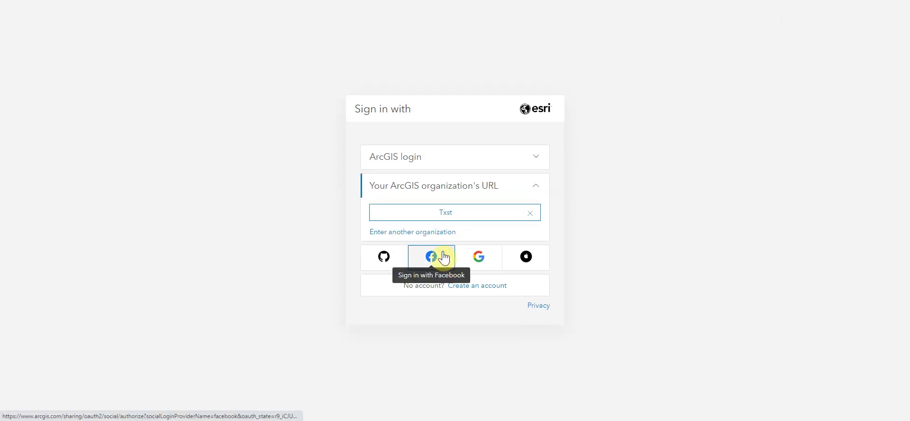
pyautogui.click(457, 221)
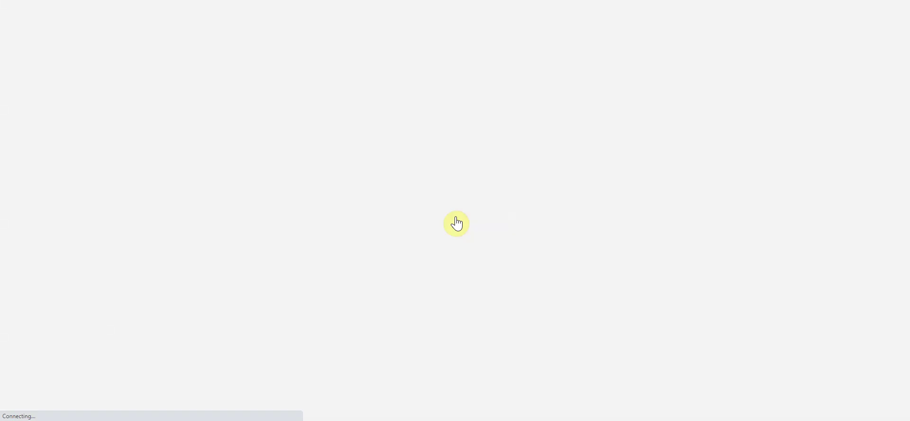
pyautogui.click(436, 141)
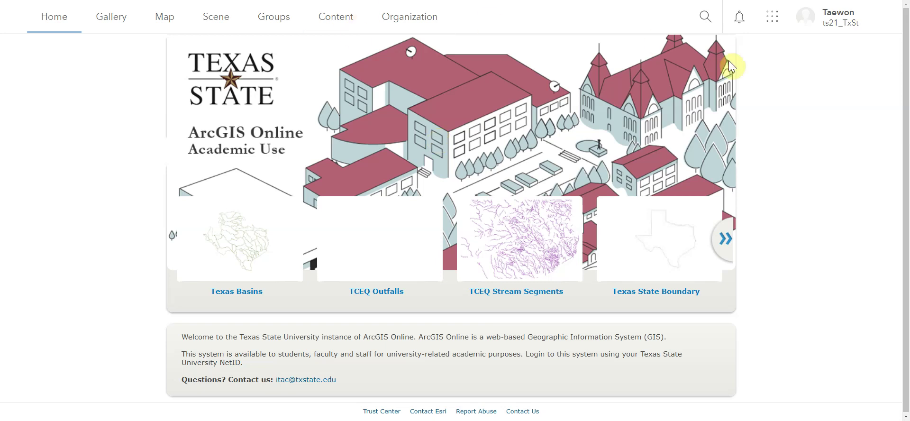
# Launch the Business Analyst app from ArcGIS Online and choose South Korea as the country
pyautogui.click(773, 19)
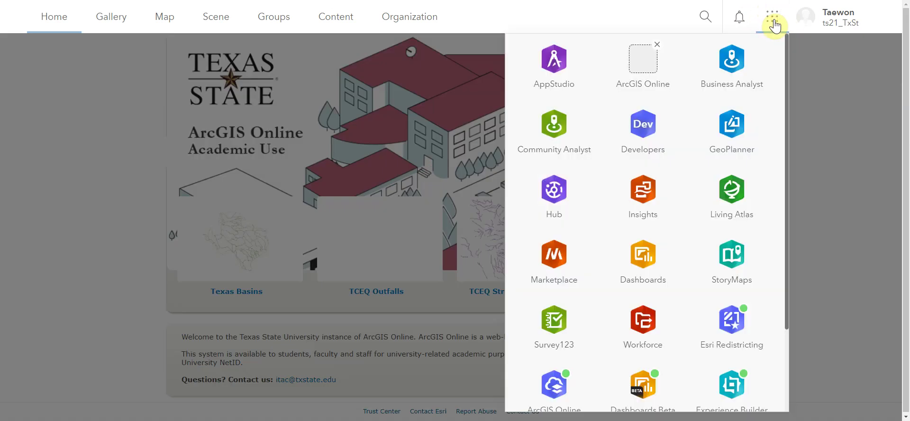
pyautogui.click(728, 74)
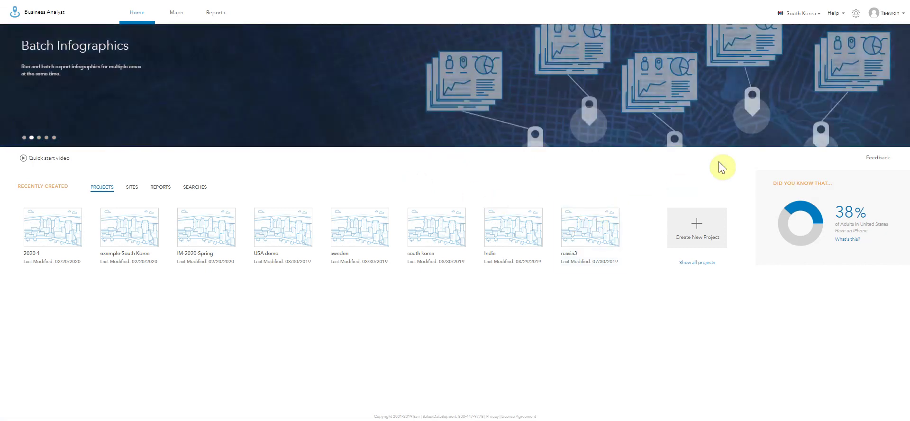
pyautogui.click(818, 15)
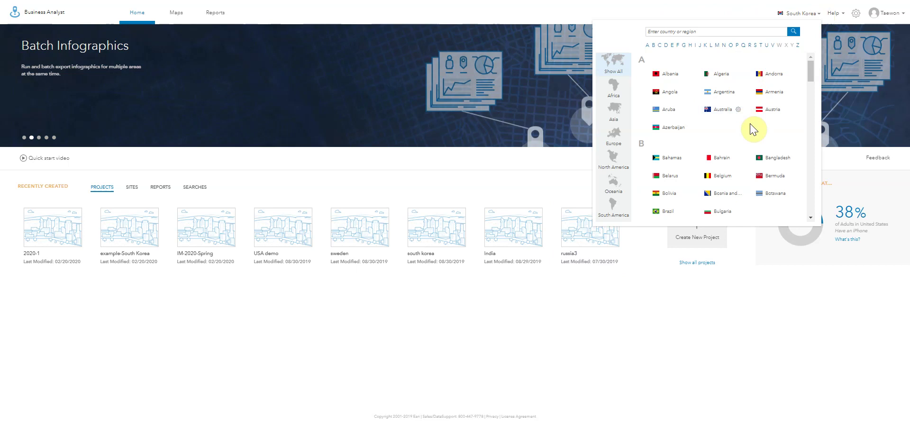
pyautogui.scroll(-3, 753, 129)
pyautogui.scroll(-3, 753, 129)
pyautogui.scroll(-3, 756, 127)
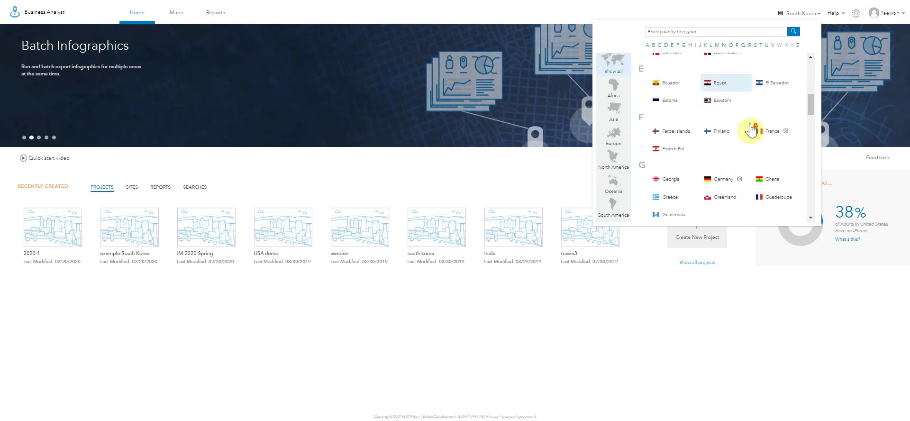
pyautogui.scroll(-9, 752, 128)
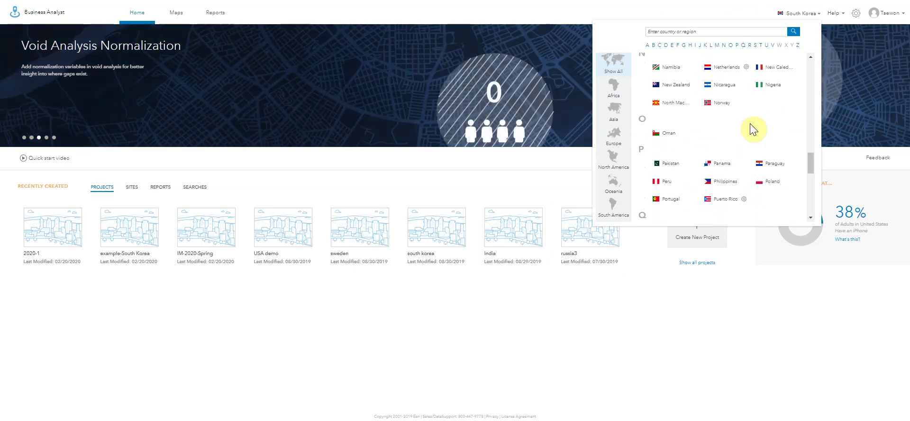
pyautogui.scroll(-3, 753, 127)
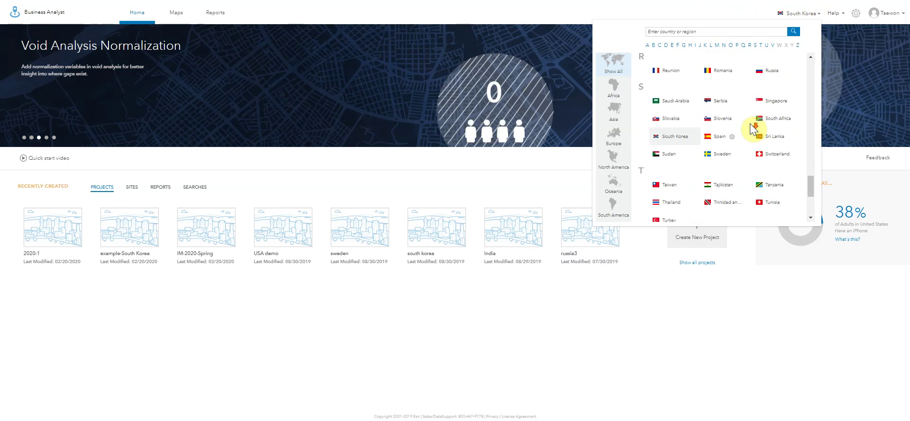
pyautogui.click(680, 139)
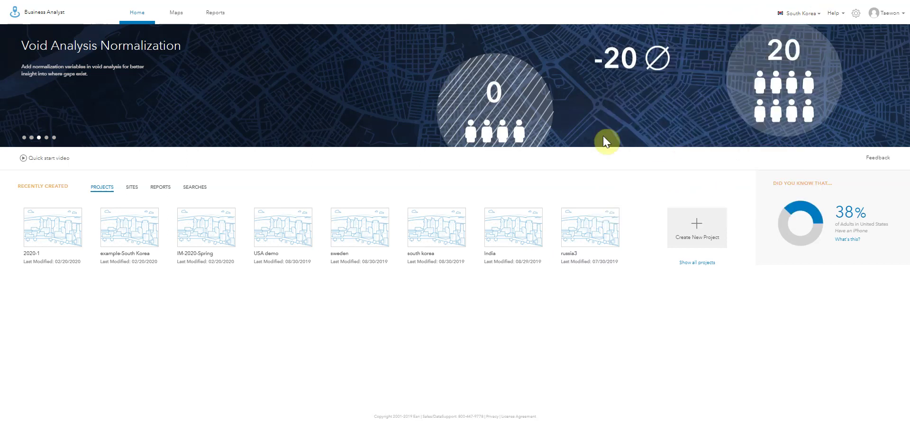
# Create a color-coded map of South Korea from the Spending variable 2018 Clothing Expenditures: Total
pyautogui.click(176, 13)
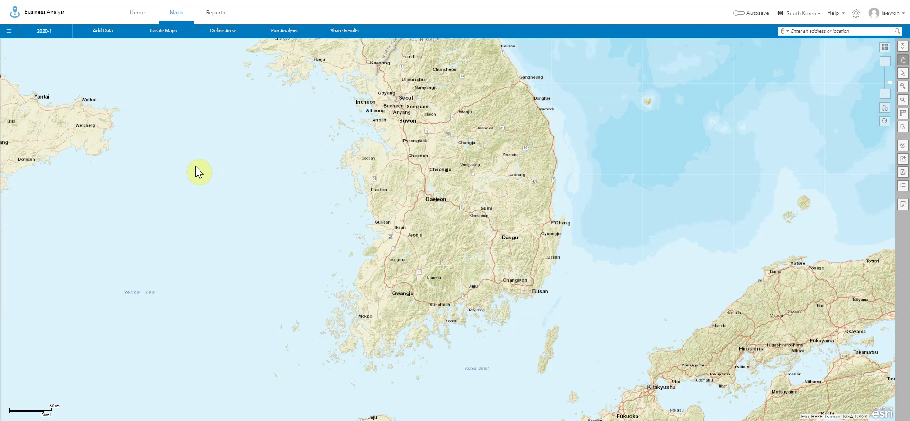
pyautogui.click(163, 39)
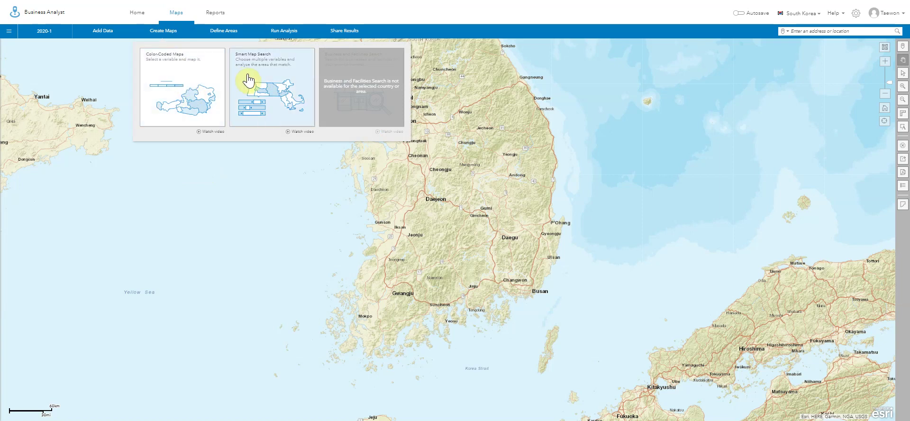
pyautogui.click(187, 81)
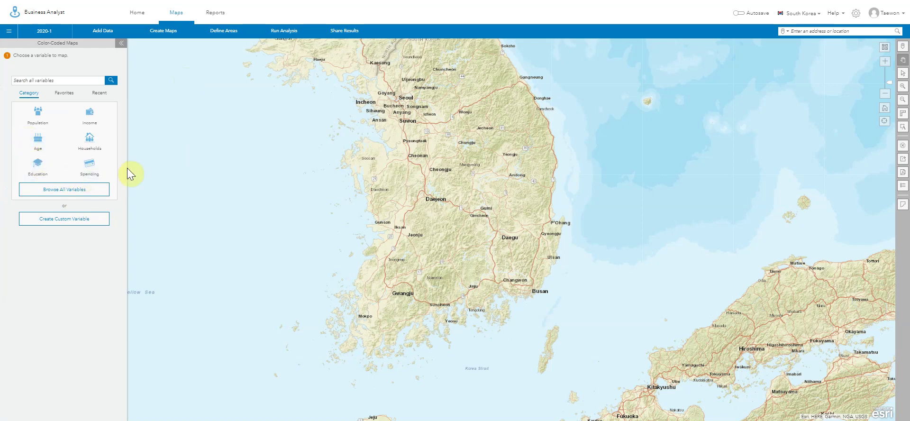
pyautogui.click(98, 169)
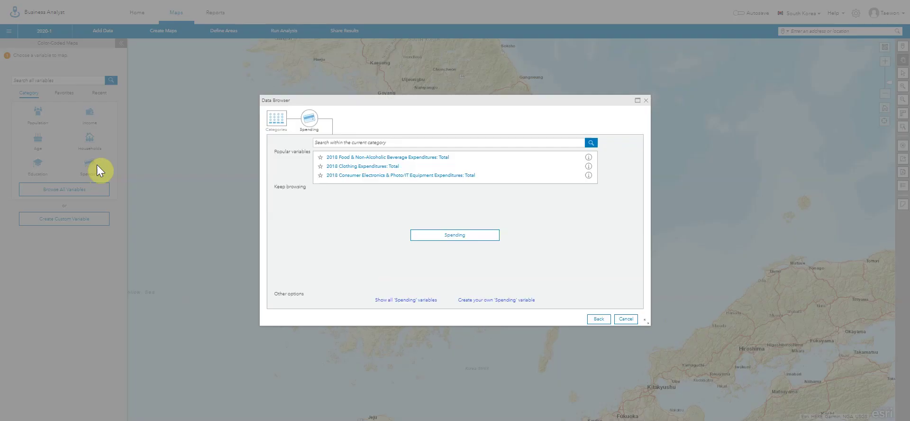
pyautogui.click(365, 167)
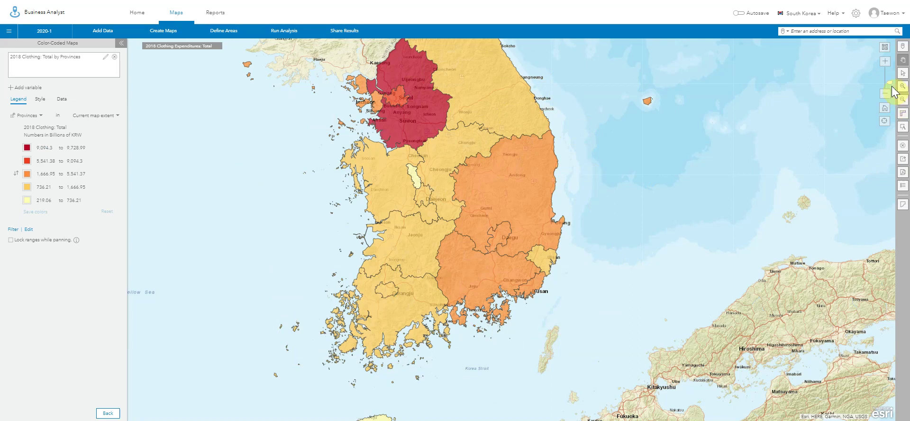
# Compare the map's district and province levels, and inspect the clothing expenditure of Gyeonggi-do with the Select tool
pyautogui.click(884, 62)
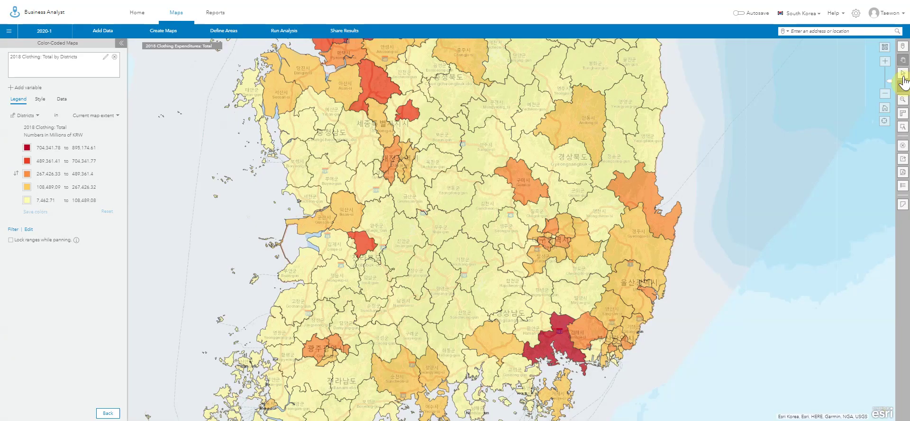
pyautogui.click(903, 74)
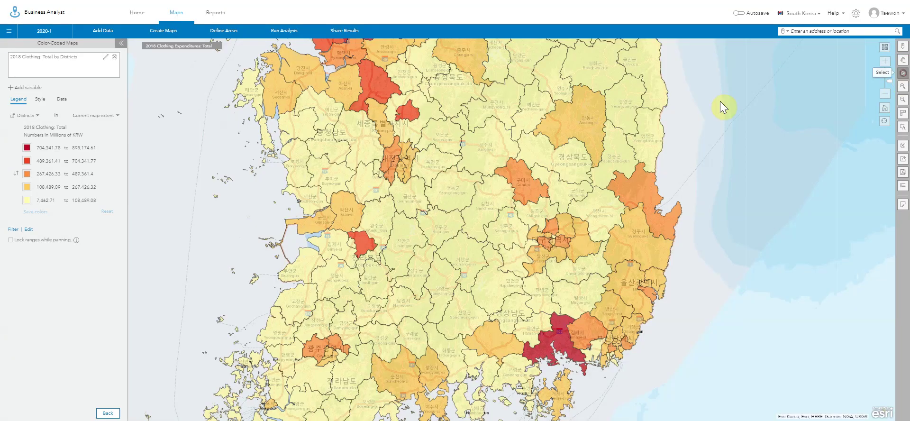
pyautogui.click(584, 118)
pyautogui.scroll(1, 204, 185)
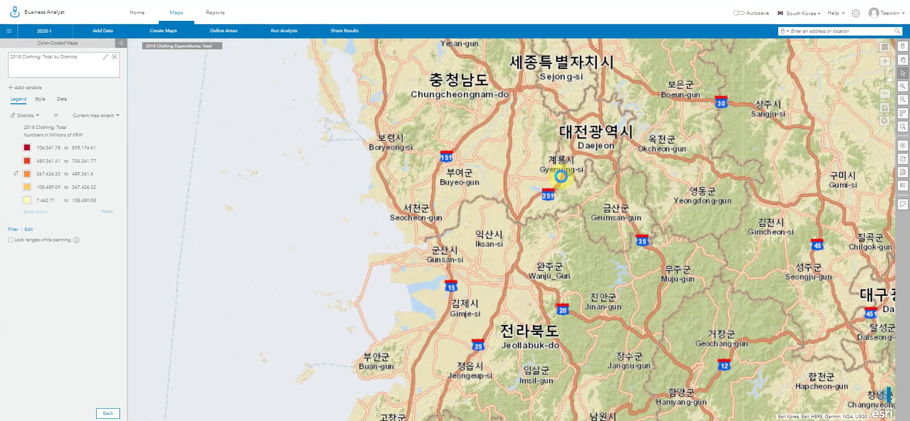
pyautogui.scroll(-1, 560, 176)
pyautogui.scroll(-2, 560, 177)
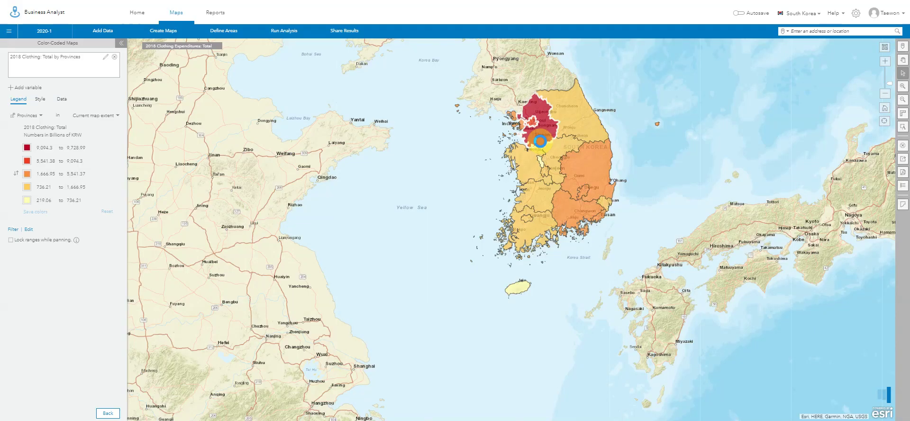
pyautogui.moveTo(538, 136)
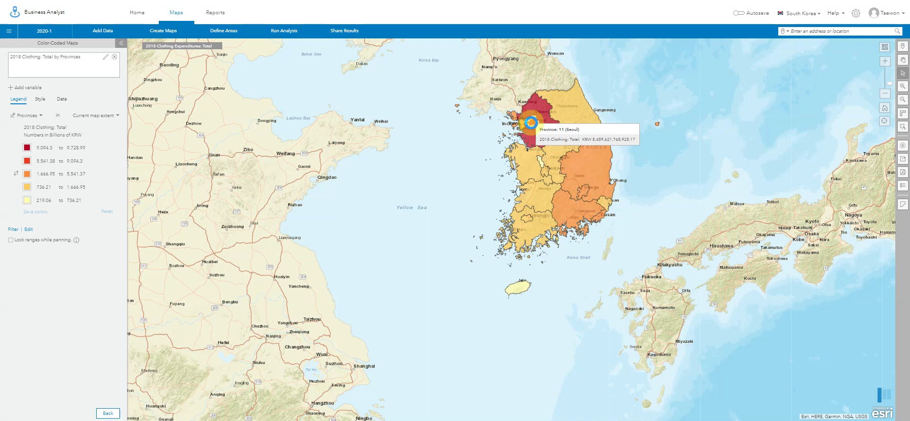
pyautogui.click(531, 123)
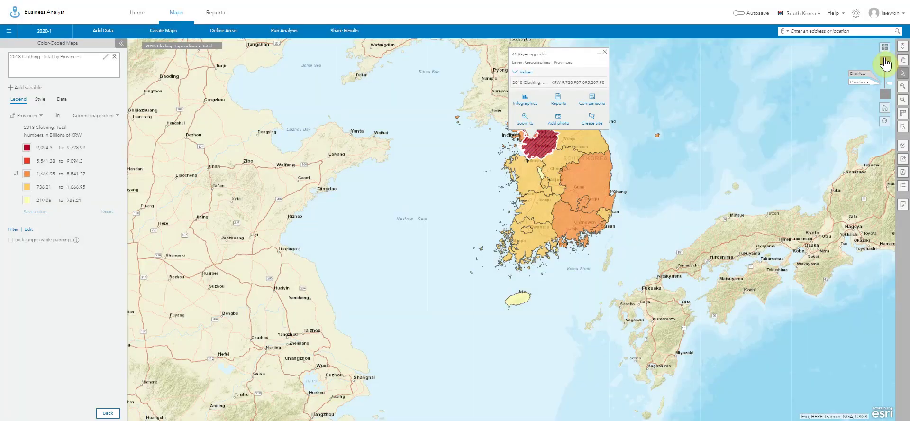
# Select the province of Seoul on the map to inspect its 2018 clothing expenditure
pyautogui.click(882, 62)
pyautogui.click(880, 63)
pyautogui.click(654, 61)
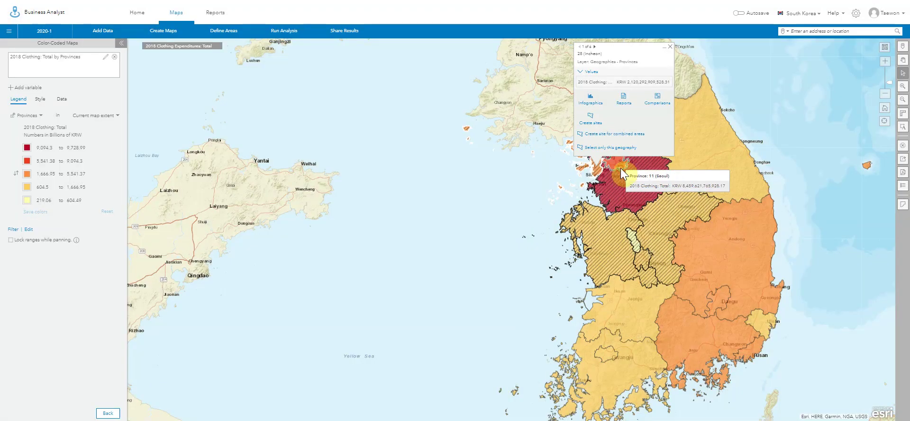
pyautogui.click(621, 168)
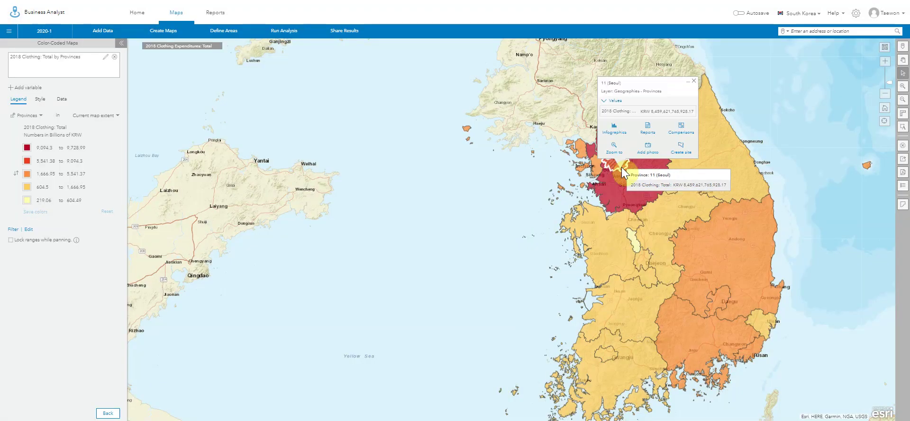
# Examine the district-level clothing expenditure colors around Seoul, Gyeonggi-do and the west coast
pyautogui.click(885, 61)
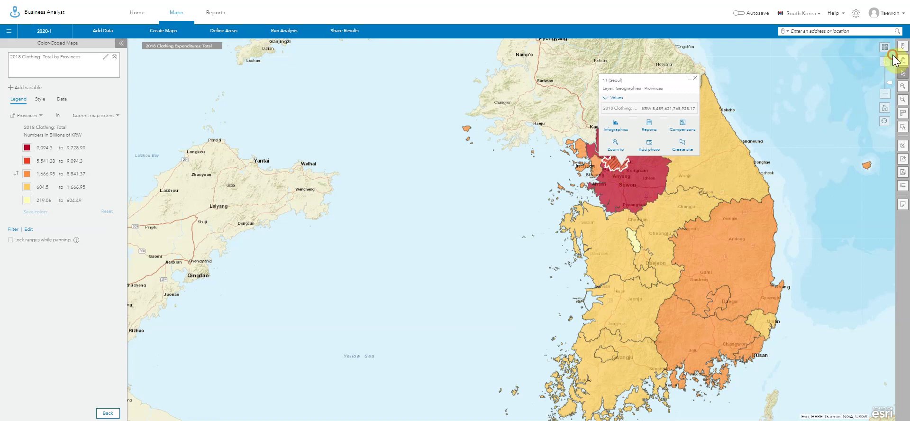
pyautogui.click(867, 126)
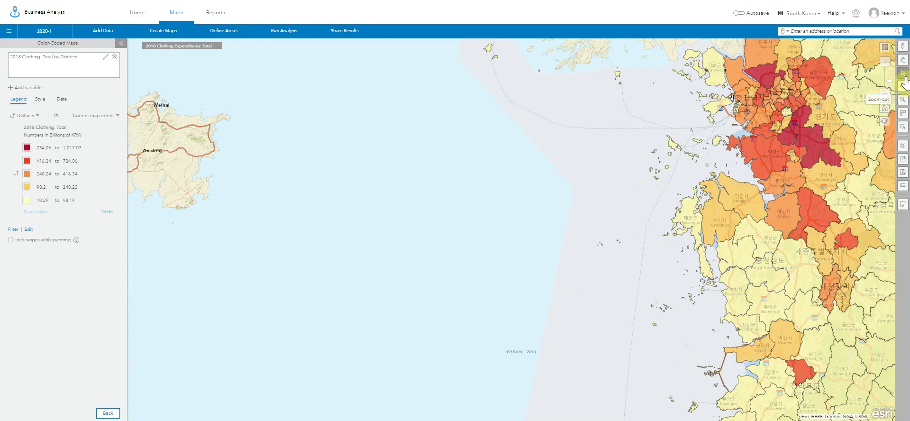
pyautogui.click(904, 75)
pyautogui.moveTo(868, 154)
pyautogui.mouseDown()
pyautogui.moveTo(826, 166)
pyautogui.moveTo(451, 194)
pyautogui.mouseUp()
pyautogui.moveTo(432, 284)
pyautogui.mouseDown()
pyautogui.moveTo(770, 297)
pyautogui.moveTo(682, 281)
pyautogui.moveTo(543, 276)
pyautogui.mouseUp()
pyautogui.moveTo(422, 343)
pyautogui.mouseDown()
pyautogui.moveTo(595, 346)
pyautogui.moveTo(739, 370)
pyautogui.mouseUp()
pyautogui.moveTo(740, 372); pyautogui.dragTo(273, 323)
pyautogui.moveTo(677, 277)
pyautogui.mouseDown()
pyautogui.moveTo(450, 265)
pyautogui.moveTo(439, 205)
pyautogui.mouseUp()
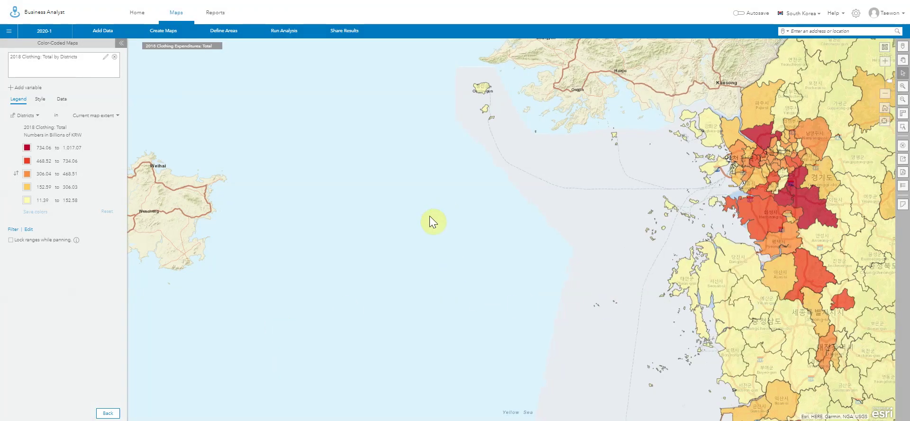
pyautogui.press('Right')
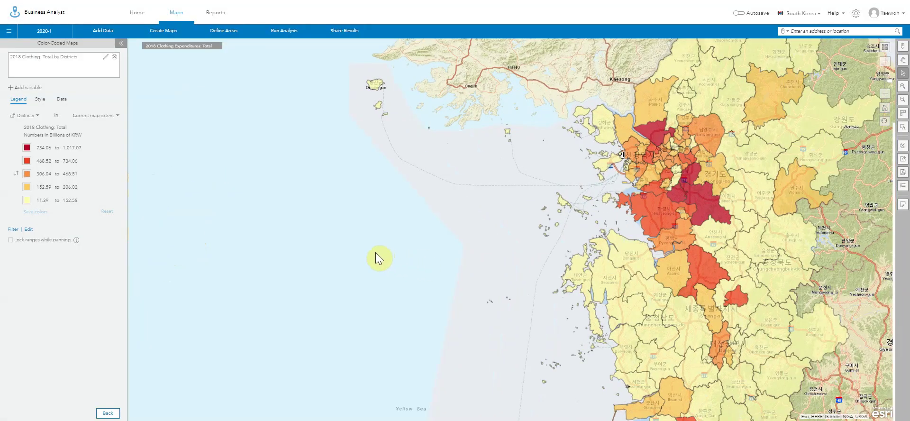
pyautogui.press('Right')
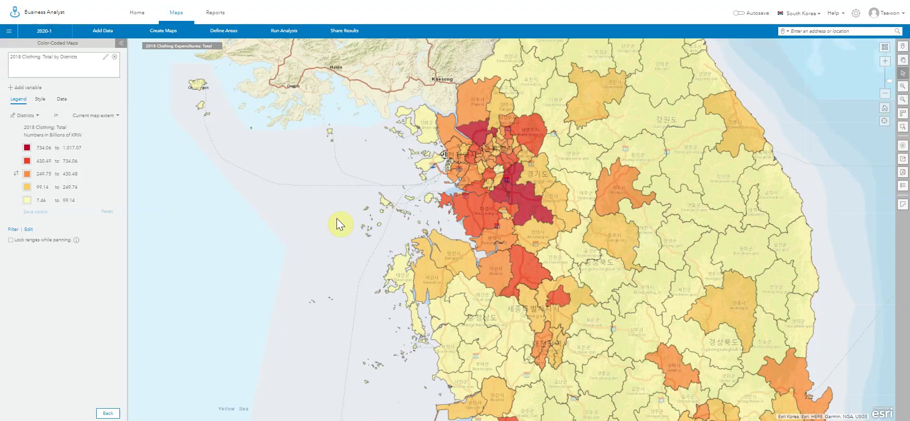
pyautogui.press('Up')
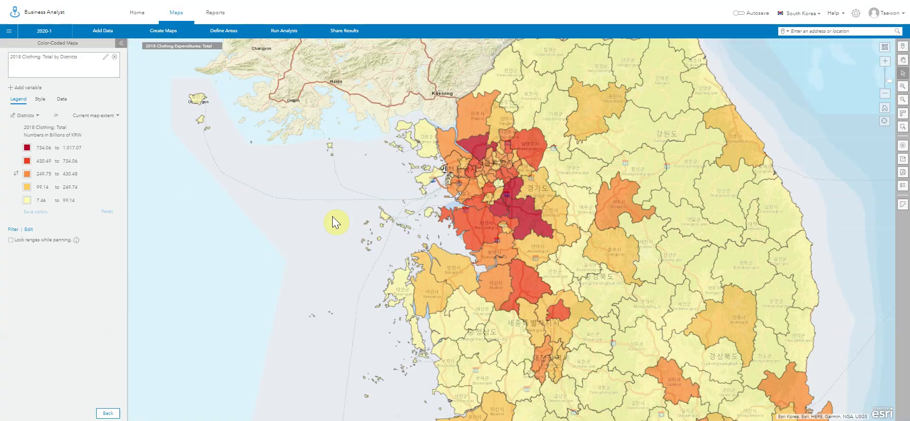
pyautogui.click(884, 61)
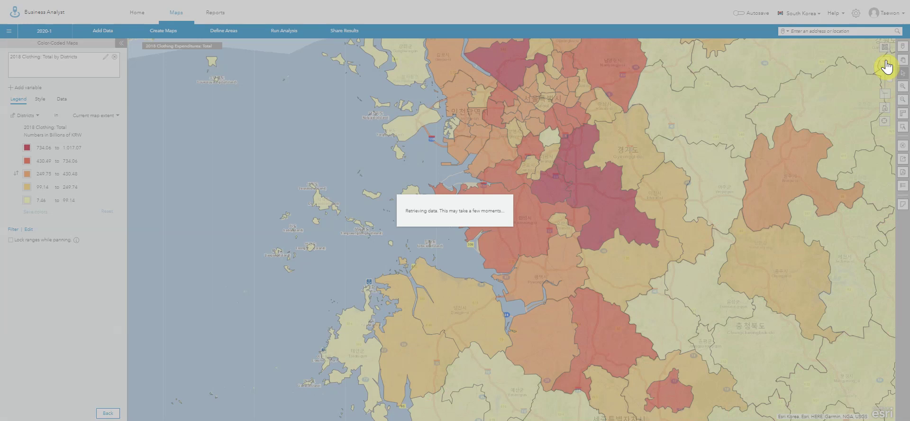
pyautogui.click(884, 61)
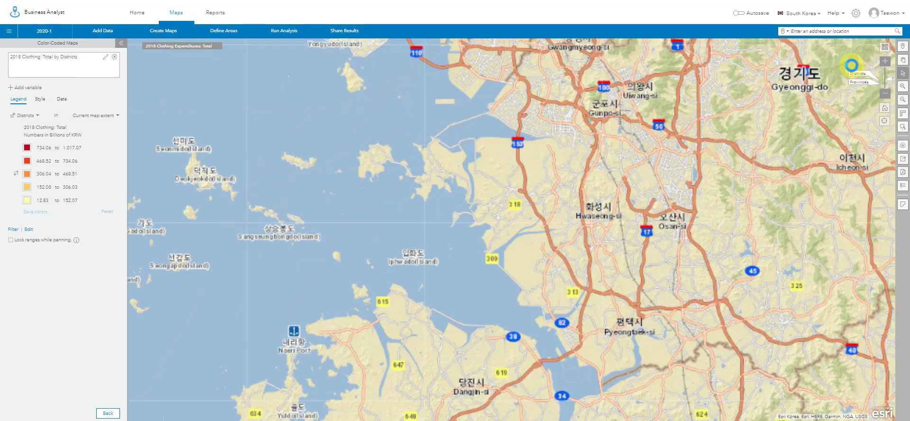
# Select the Yangpyeong-gun district to inspect its 2018 clothing expenditure and compare it with the districts around Gunpo-si and Ongjin-gun
pyautogui.click(885, 93)
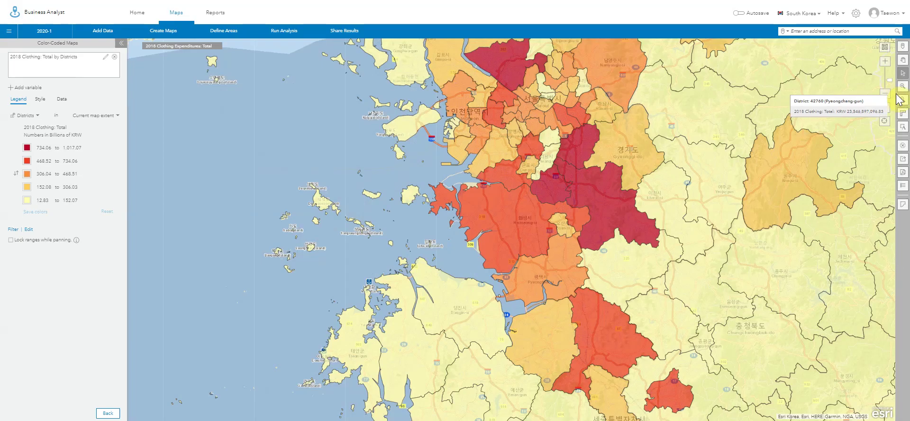
pyautogui.click(714, 100)
pyautogui.click(717, 113)
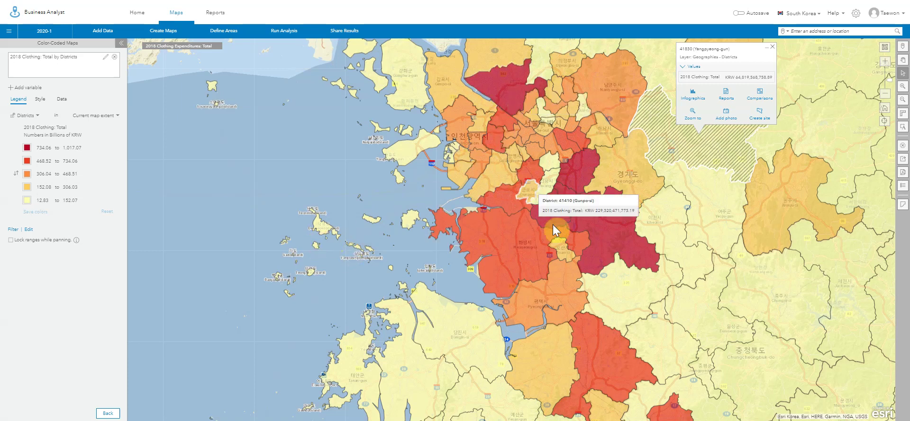
pyautogui.moveTo(514, 240)
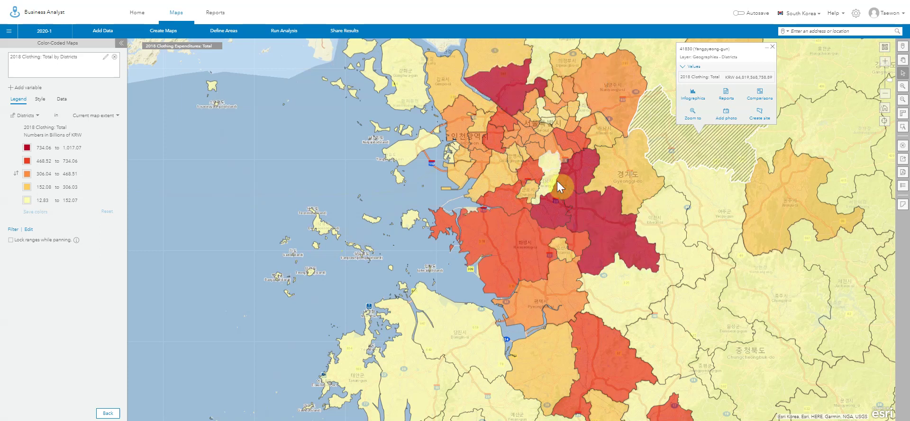
pyautogui.moveTo(582, 202)
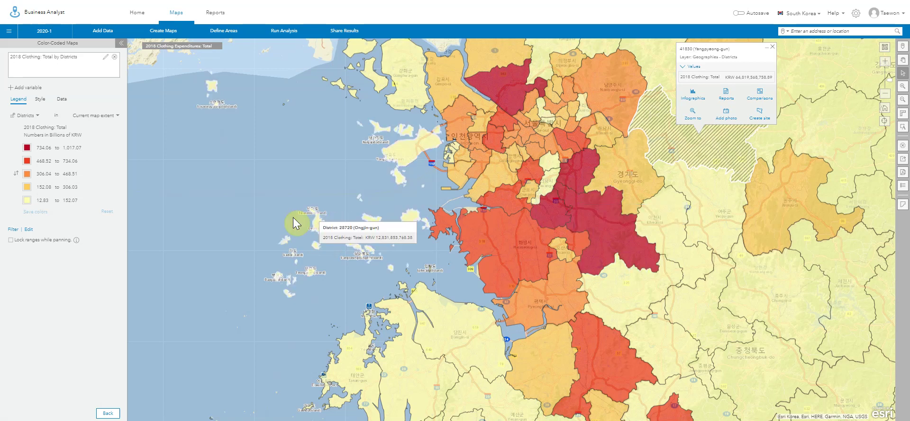
# Start a Smart Map Search with the Spending variables 2018 Food & Non-Alcoholic Beverage Expenditures: Total and 2018 Consumer Electronics & Photo/IT Equipment Expenditures: Total
pyautogui.click(161, 34)
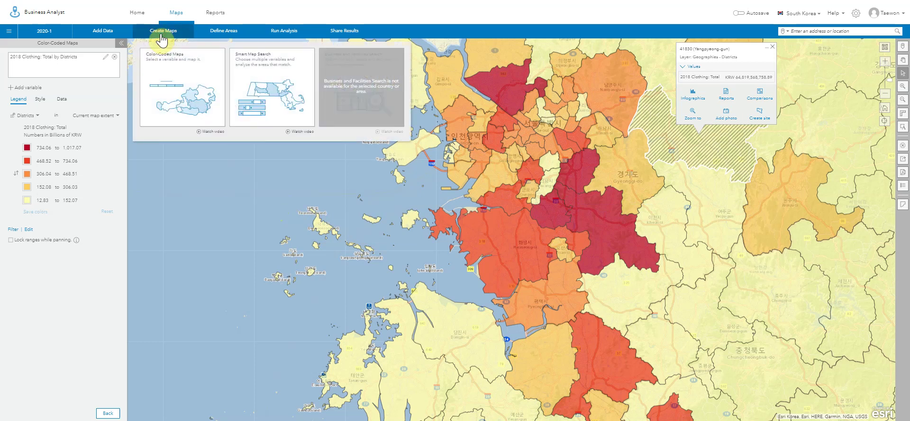
pyautogui.click(265, 75)
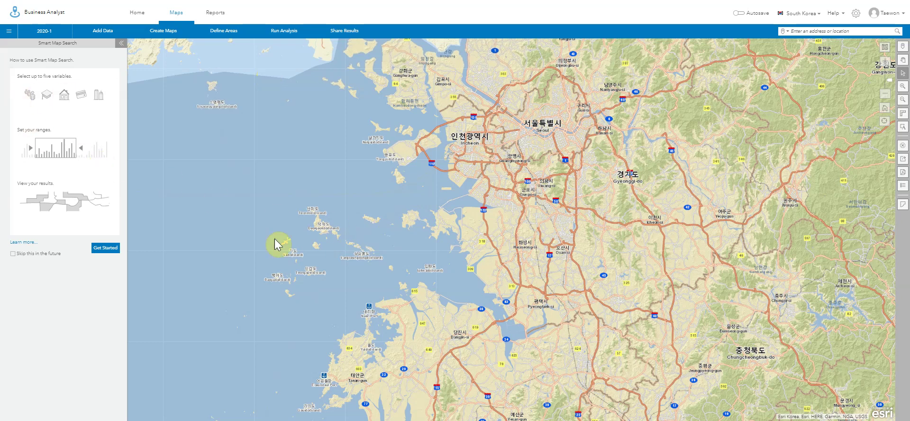
pyautogui.click(105, 248)
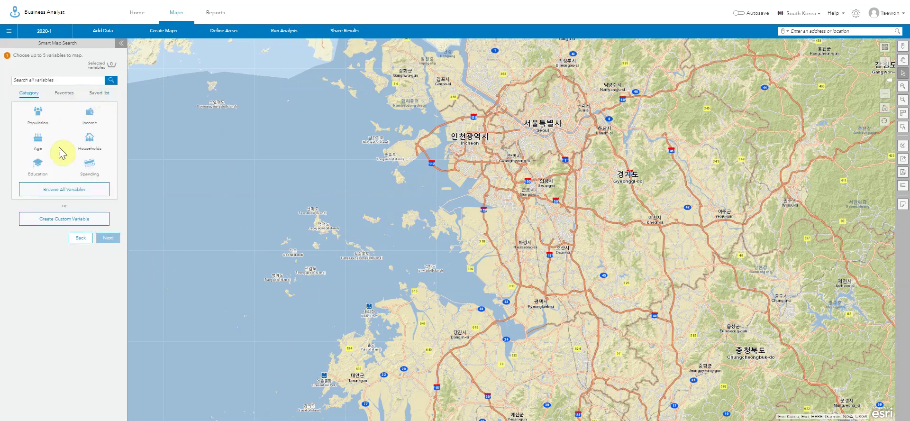
pyautogui.click(90, 166)
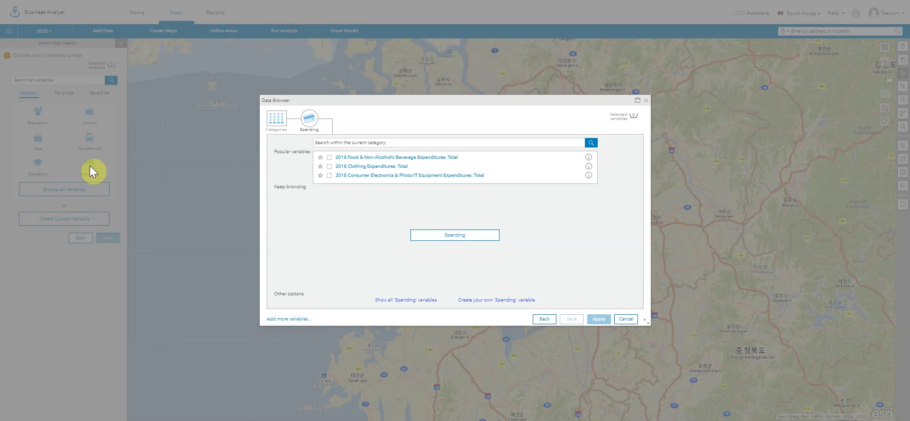
pyautogui.click(379, 158)
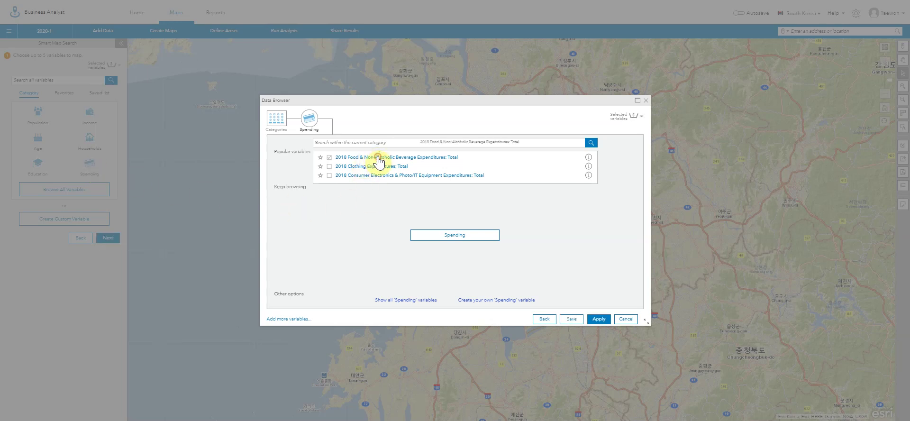
pyautogui.click(362, 178)
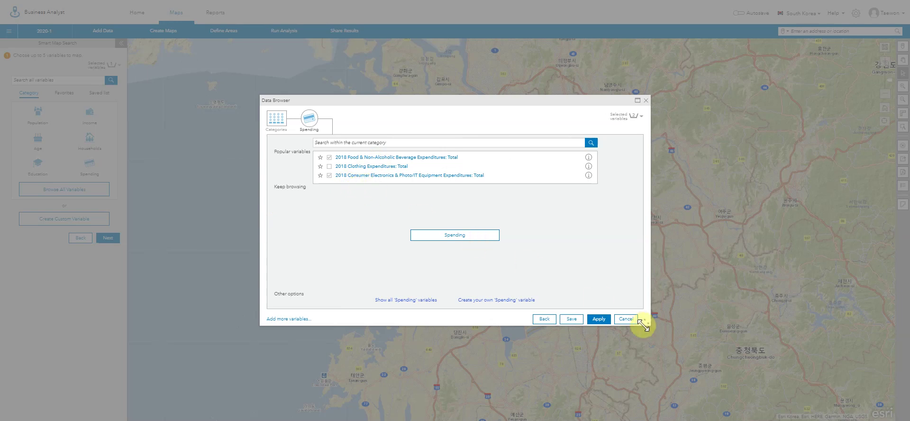
pyautogui.click(599, 320)
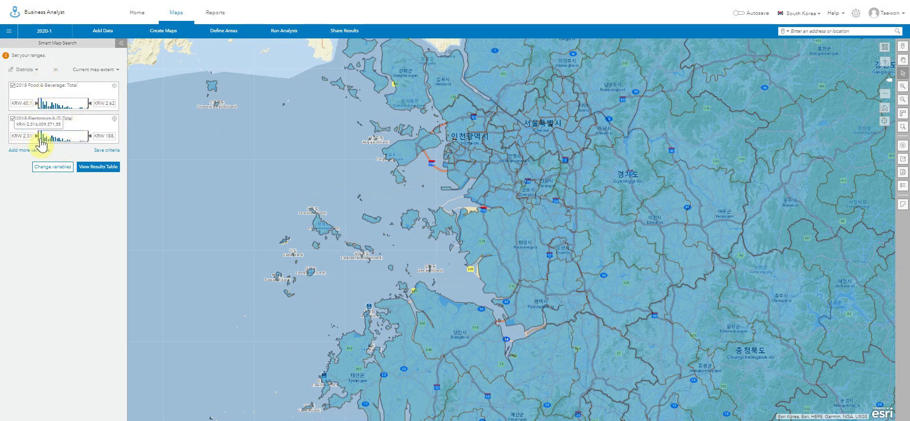
# Raise the lower range limits to about KRW 2.01 trillion for Food & Beverage and KRW 141 billion for Electronics & IT, and inspect the matching districts
pyautogui.moveTo(88, 143)
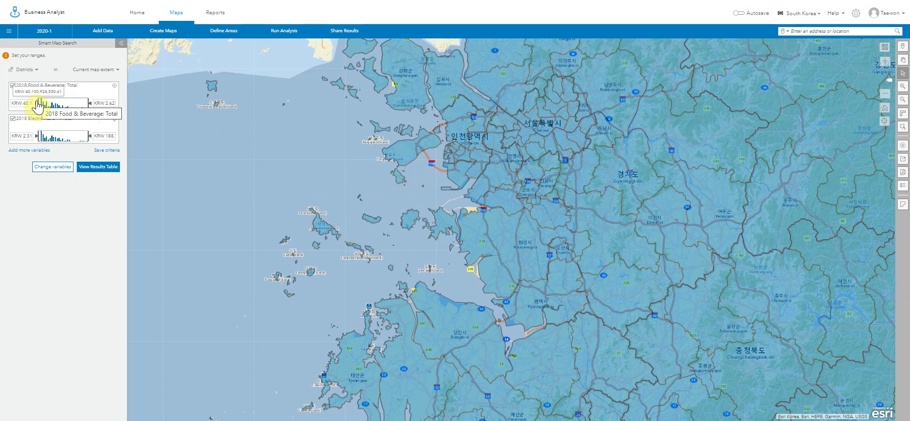
pyautogui.moveTo(38, 103); pyautogui.dragTo(78, 107)
pyautogui.moveTo(37, 137); pyautogui.dragTo(75, 138)
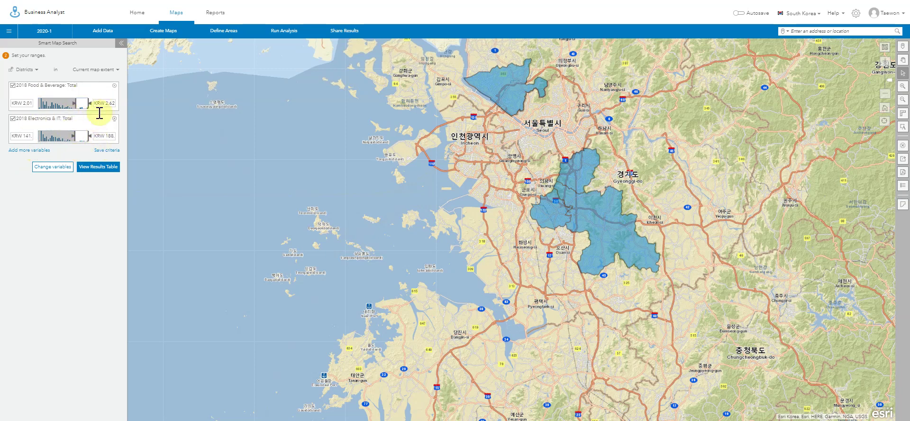
pyautogui.moveTo(89, 104)
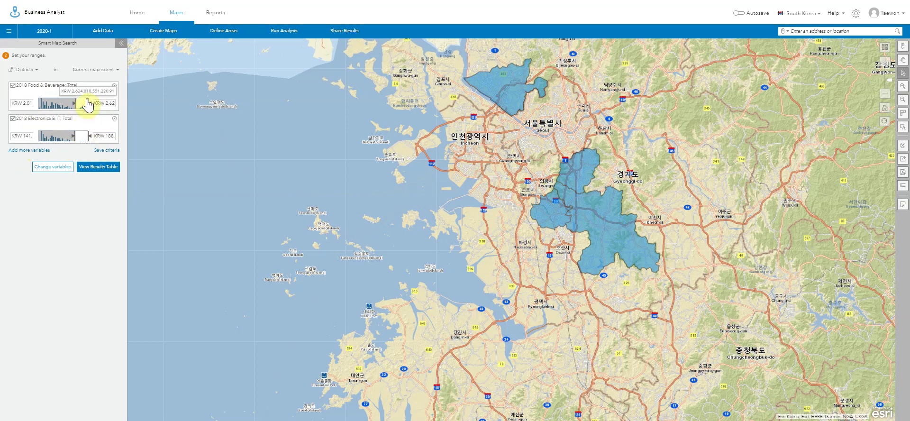
pyautogui.moveTo(74, 137)
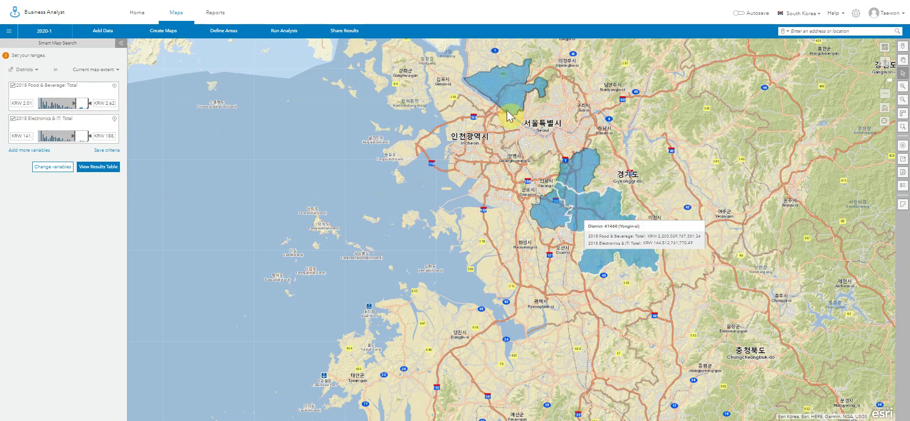
pyautogui.moveTo(517, 99)
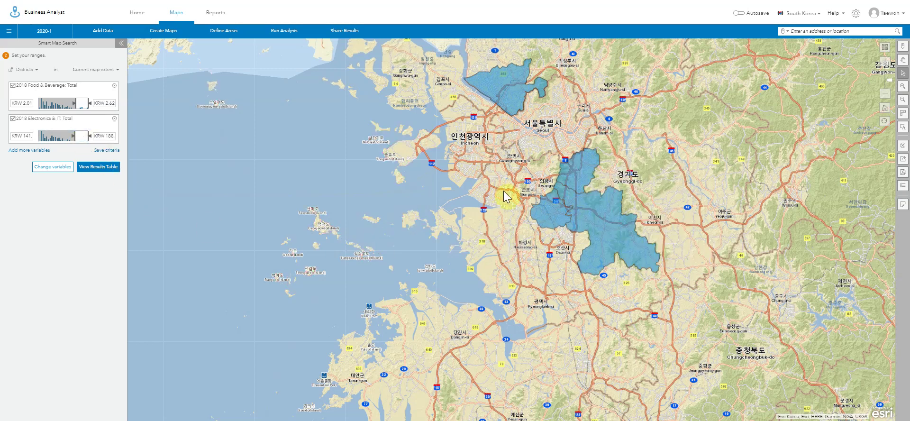
# Set the lower range limits to about KRW 1.56 trillion for Food & Beverage and KRW 53.8 billion for Electronics & IT
pyautogui.moveTo(74, 138)
pyautogui.moveTo(74, 138); pyautogui.dragTo(36, 137)
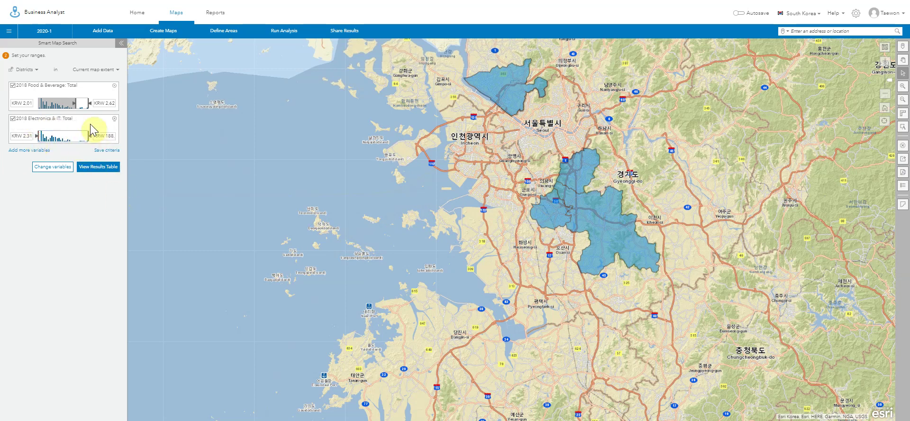
pyautogui.moveTo(74, 105)
pyautogui.moveTo(75, 107)
pyautogui.mouseDown()
pyautogui.moveTo(85, 110)
pyautogui.moveTo(53, 106)
pyautogui.moveTo(82, 107)
pyautogui.moveTo(57, 108)
pyautogui.moveTo(71, 112)
pyautogui.mouseUp()
pyautogui.moveTo(36, 139); pyautogui.dragTo(53, 145)
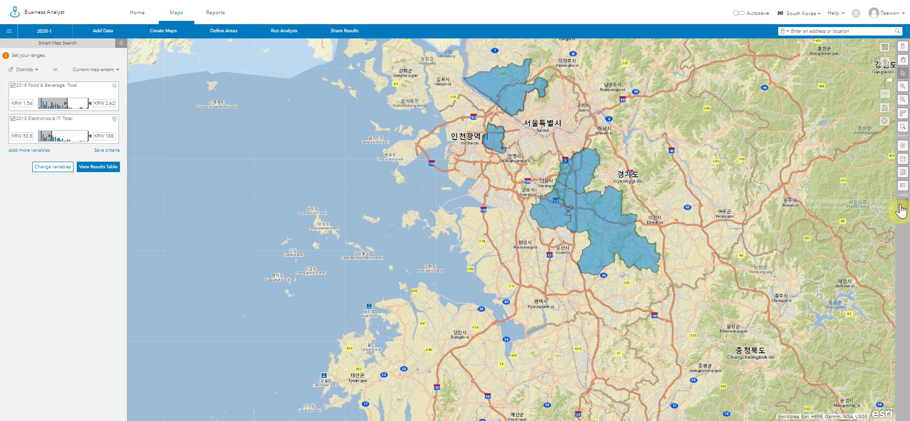
# Show the map legend, place it over the sea west of Incheon, and inspect the spending values of Hwaseong-si
pyautogui.click(901, 188)
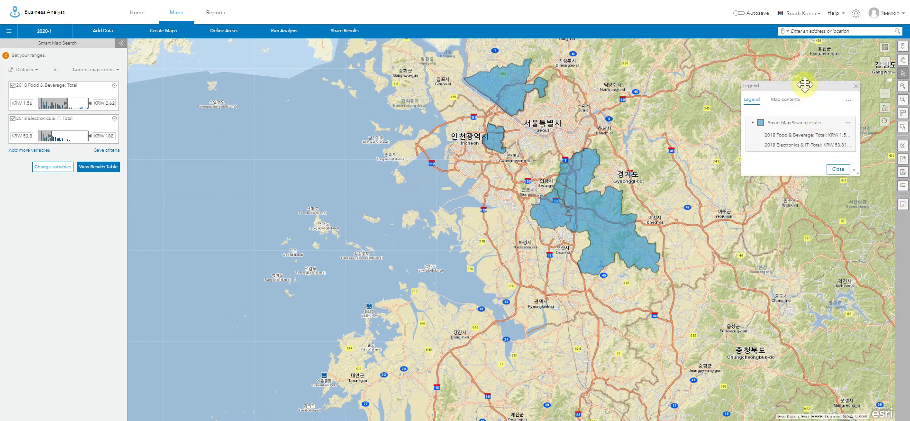
pyautogui.moveTo(804, 88); pyautogui.dragTo(221, 110)
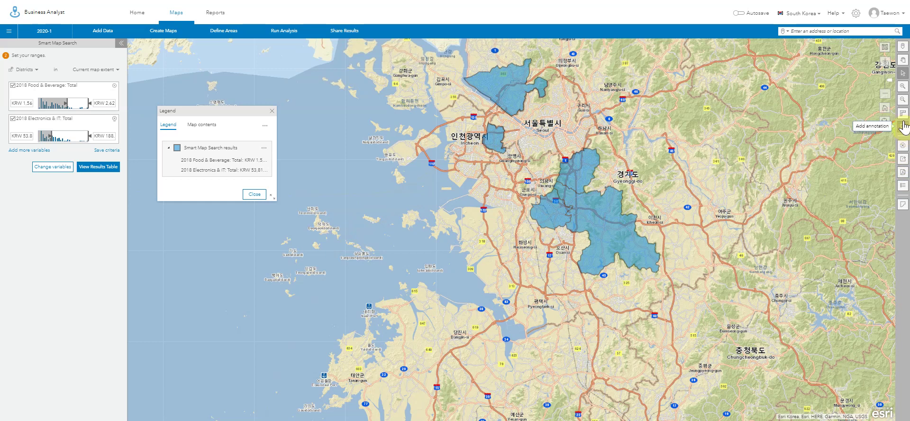
pyautogui.click(517, 260)
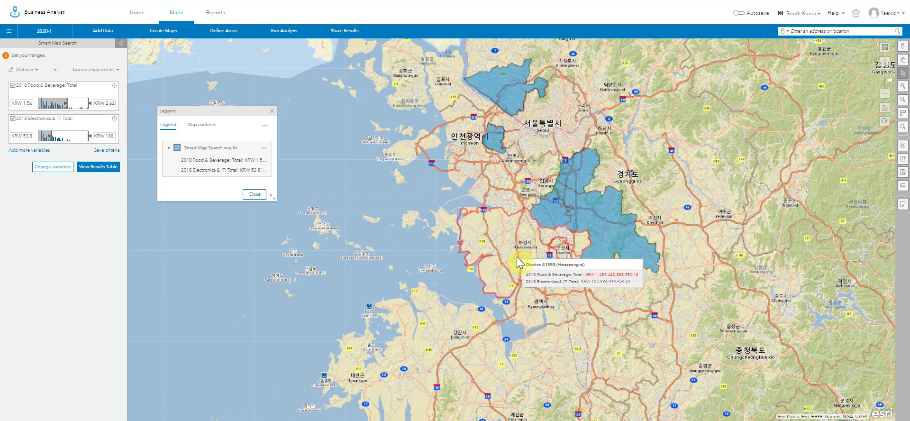
pyautogui.click(337, 286)
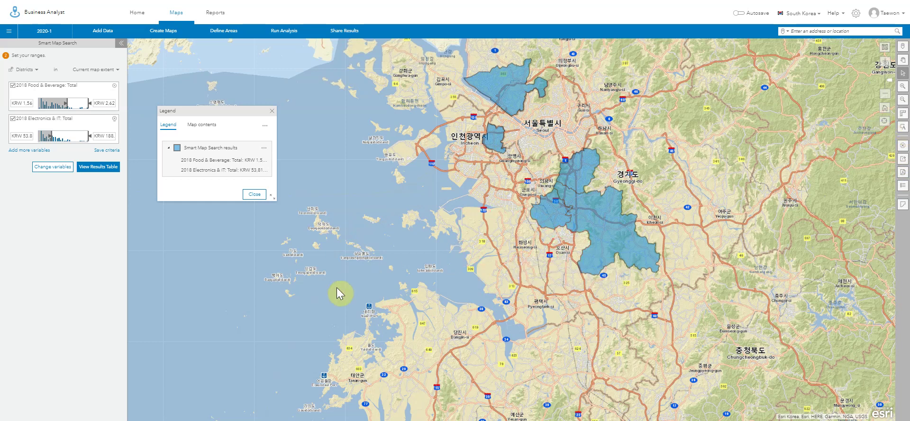